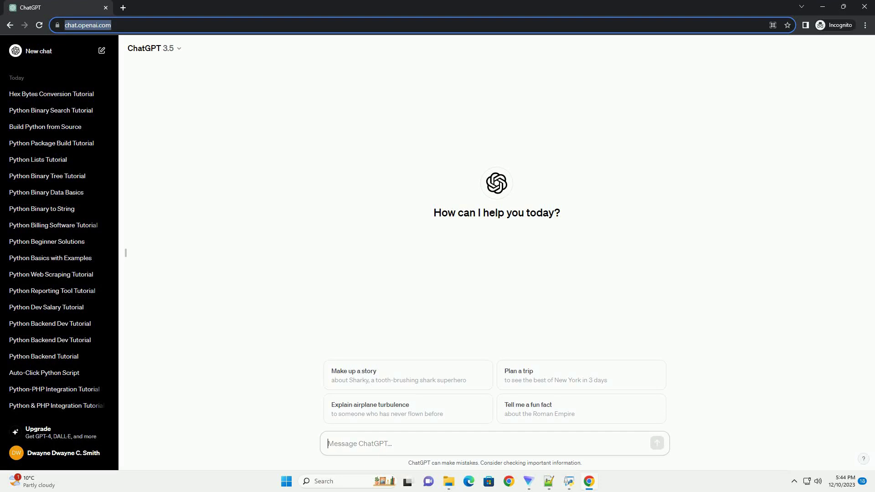
- Paste and send a prompt requesting a Python bytes-to-binary-string tutorial with code examples
text(write an informative tutorial about python bytes to binary string with code example)
key(Return)
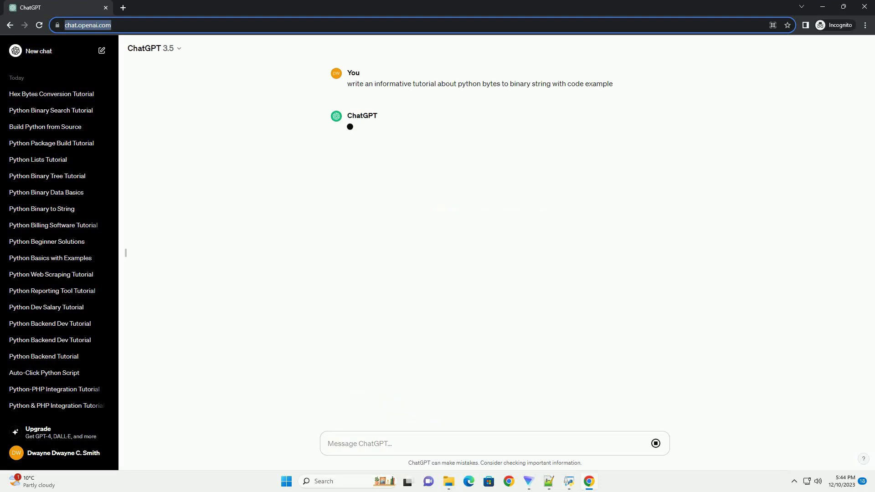